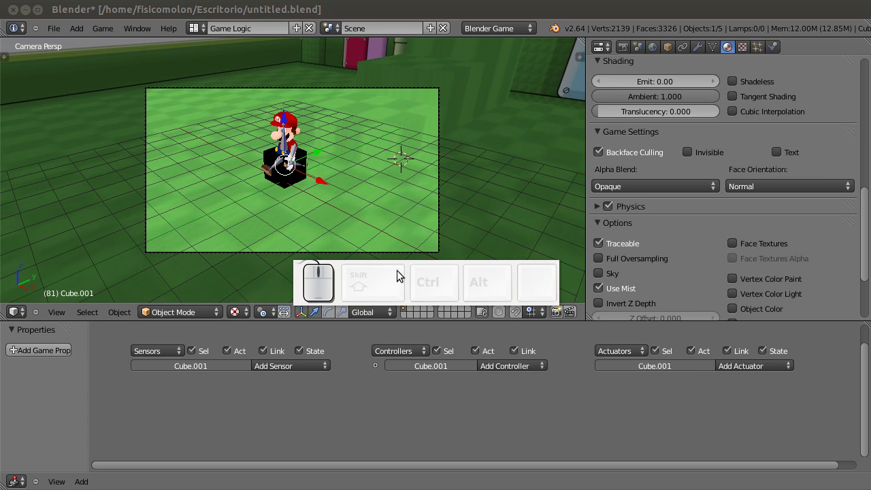
# - Place the 3D cursor on the ground, orbit around Mario, then return to camera view
pyautogui.click(367, 182)
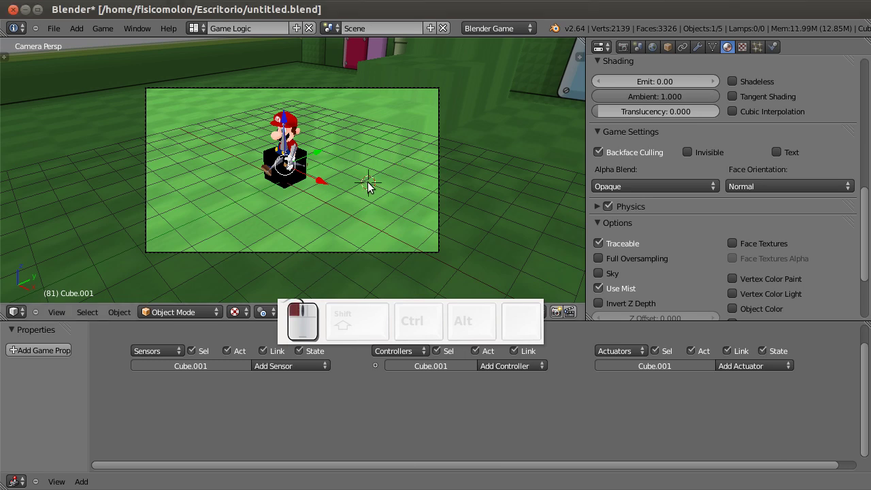
pyautogui.scroll(3, 367, 181)
pyautogui.moveTo(367, 181); pyautogui.dragTo(266, 186, button='middle')
pyautogui.scroll(2, 269, 186)
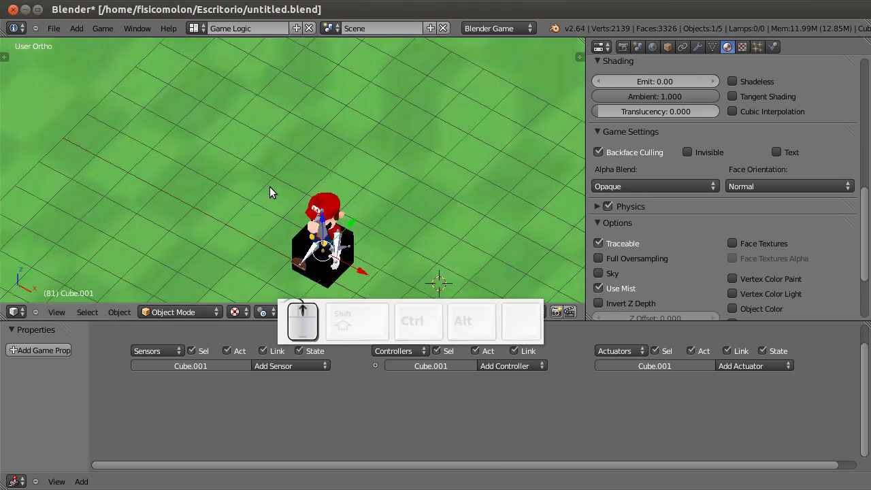
pyautogui.scroll(5, 270, 186)
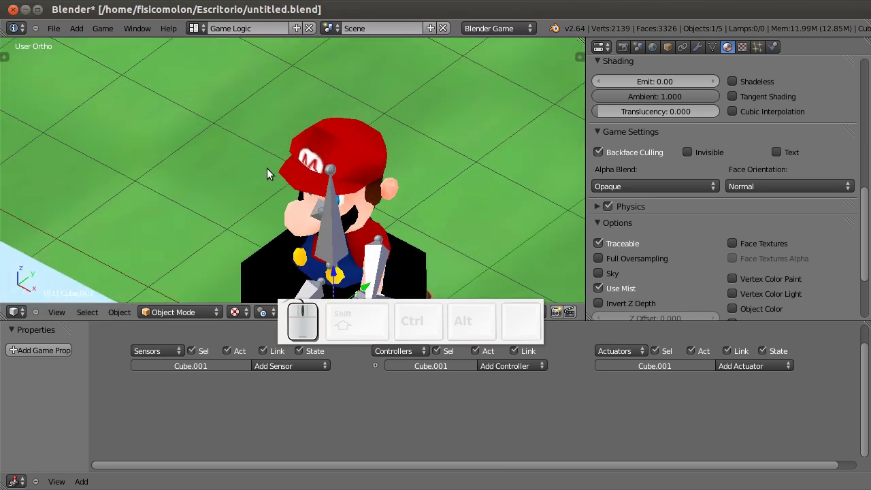
pyautogui.press('KP_0')
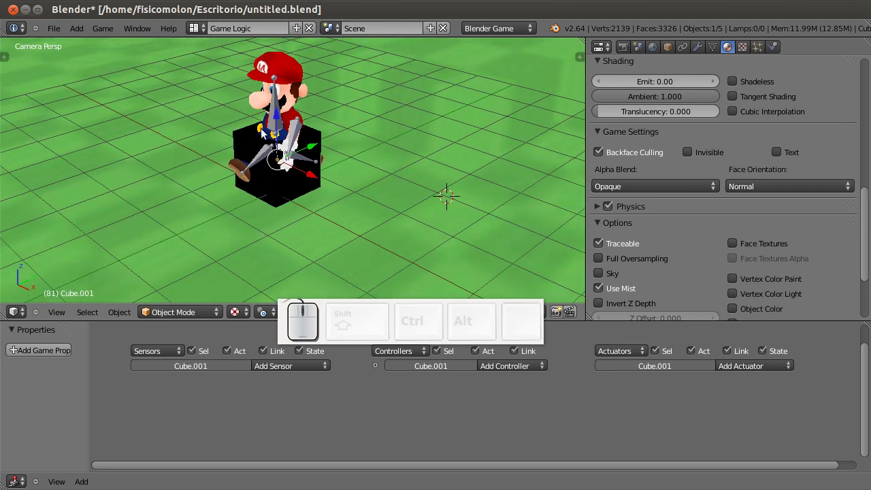
# - Select the cube under Mario and briefly view wireframe before restoring textured shading
pyautogui.rightClick(283, 179)
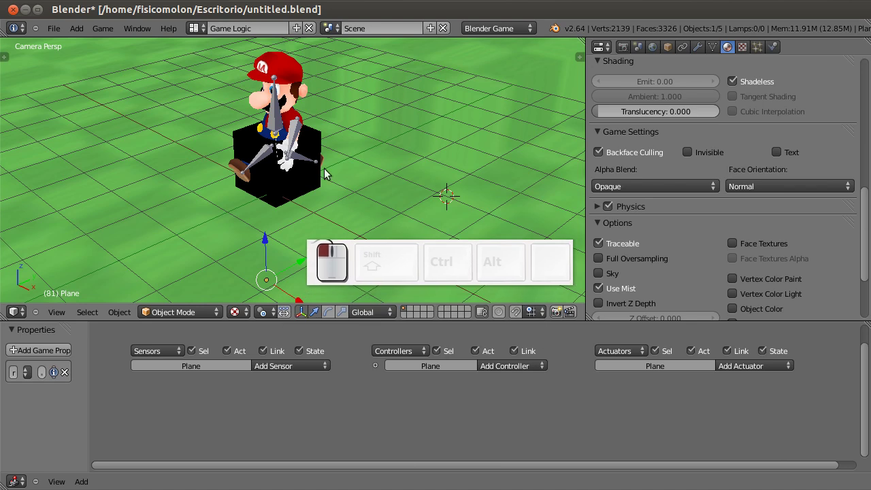
pyautogui.rightClick(283, 188)
pyautogui.press('z')
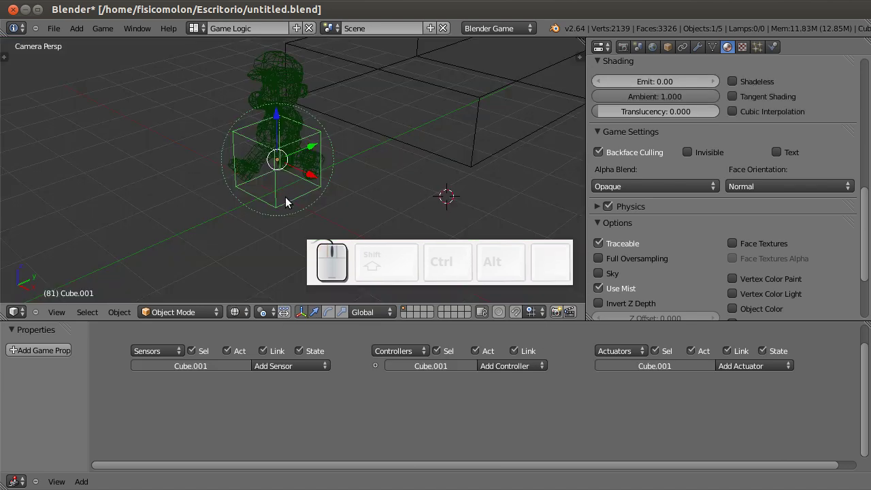
pyautogui.click(235, 311)
pyautogui.click(246, 258)
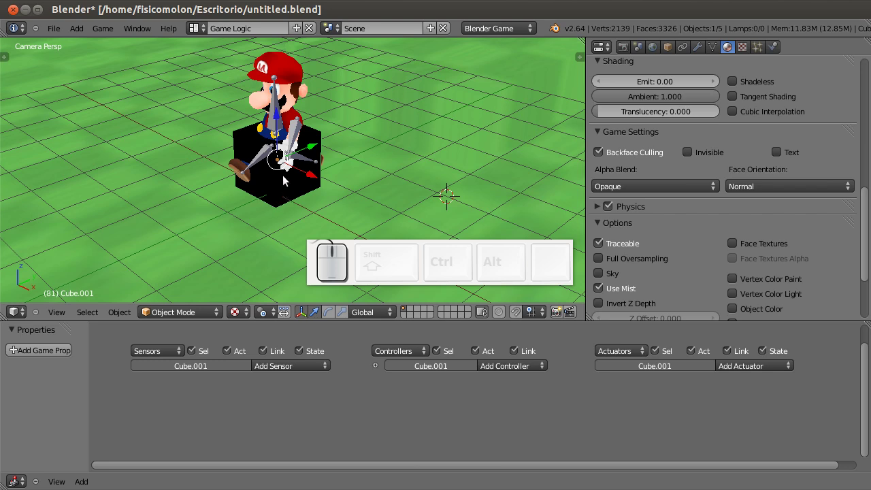
# - Add a Keyboard sensor named walk that triggers on the W key
pyautogui.click(275, 364)
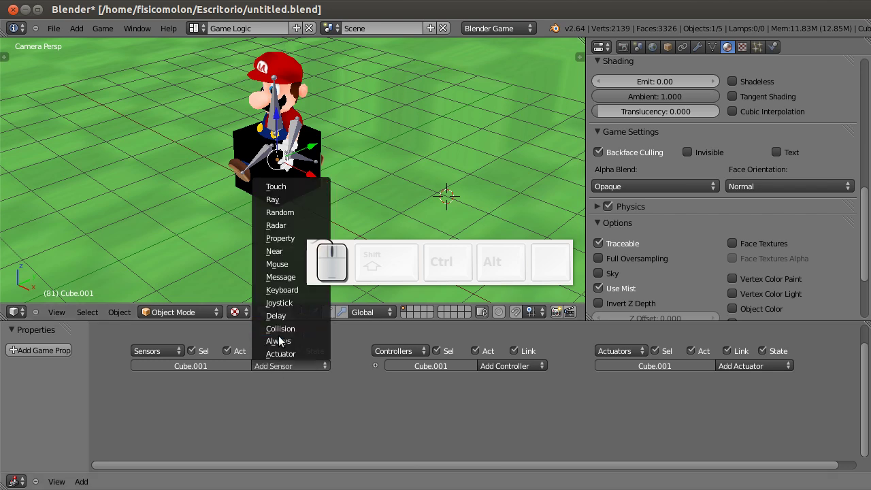
pyautogui.click(282, 289)
pyautogui.click(274, 391)
pyautogui.write('wal')
pyautogui.press('Return')
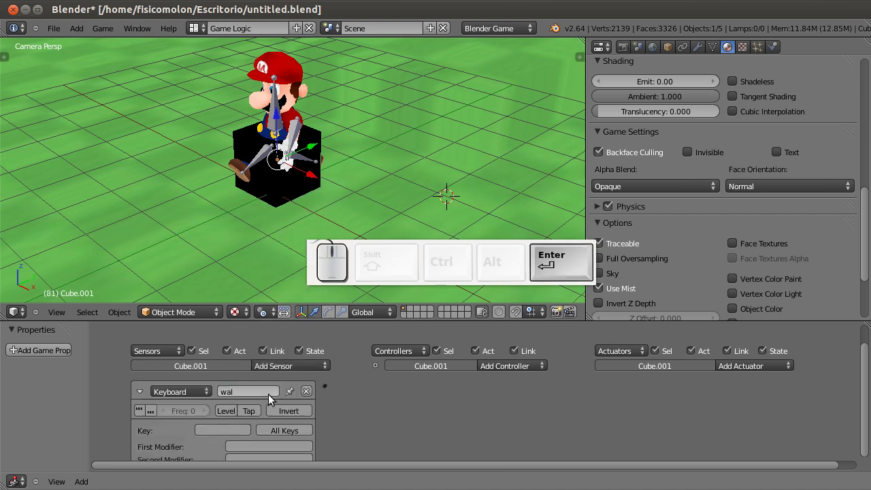
pyautogui.click(240, 391)
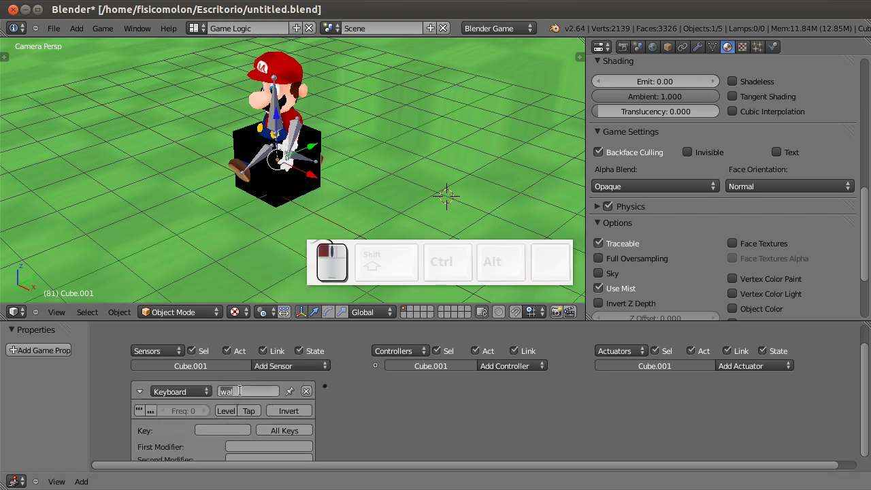
pyautogui.write('k')
pyautogui.click(234, 429)
pyautogui.press('w')
pyautogui.click(222, 431)
pyautogui.press('w')
# - Add an And controller and connect the walk sensor to it
pyautogui.click(506, 367)
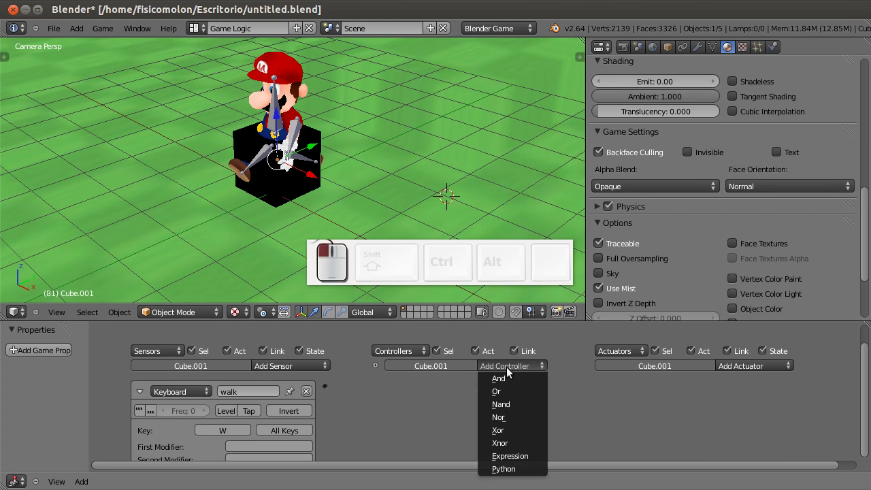
pyautogui.click(510, 375)
pyautogui.moveTo(374, 386); pyautogui.dragTo(325, 386)
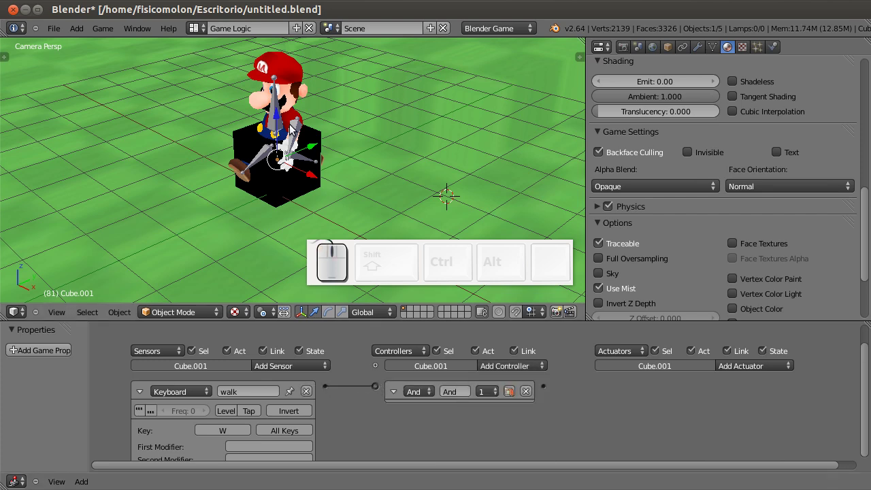
pyautogui.click(732, 366)
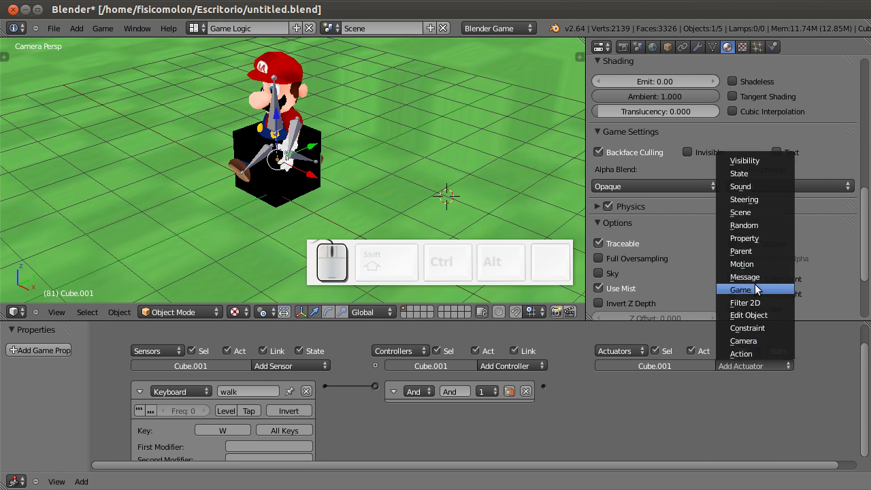
# - Add a Motion actuator in Servo Control mode and link the And controller to it
pyautogui.click(748, 263)
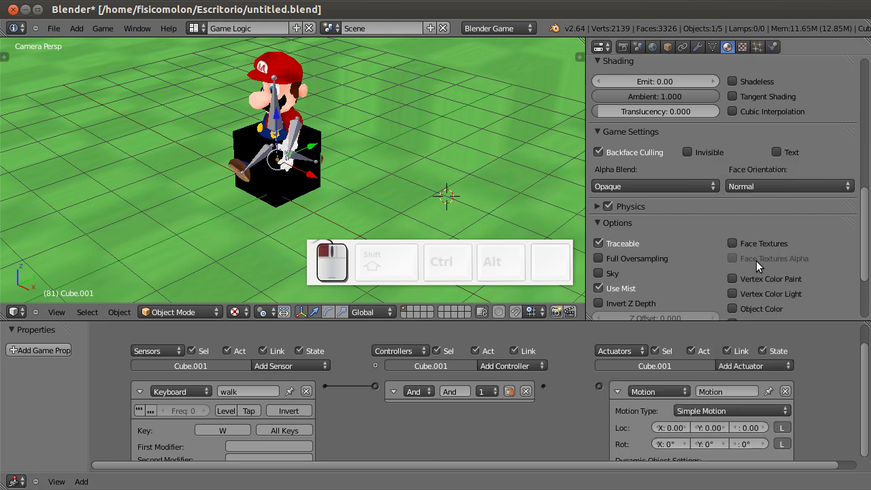
pyautogui.click(723, 410)
pyautogui.click(700, 386)
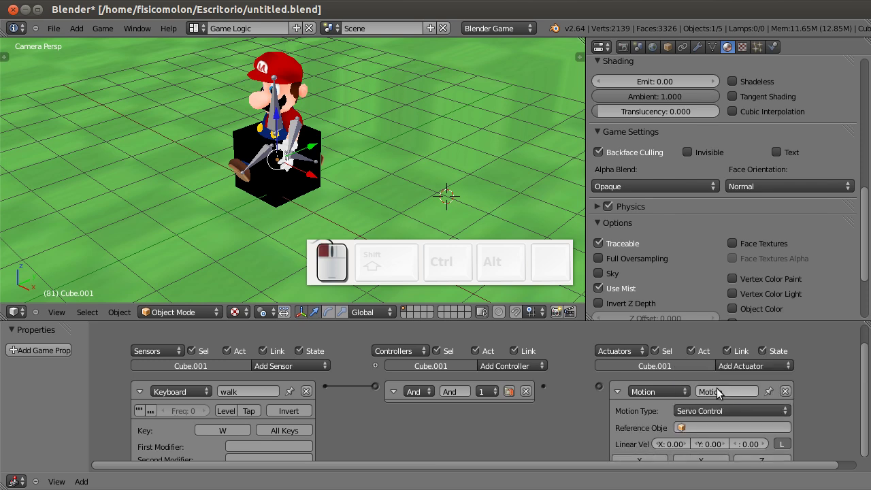
pyautogui.scroll(-3, 851, 361)
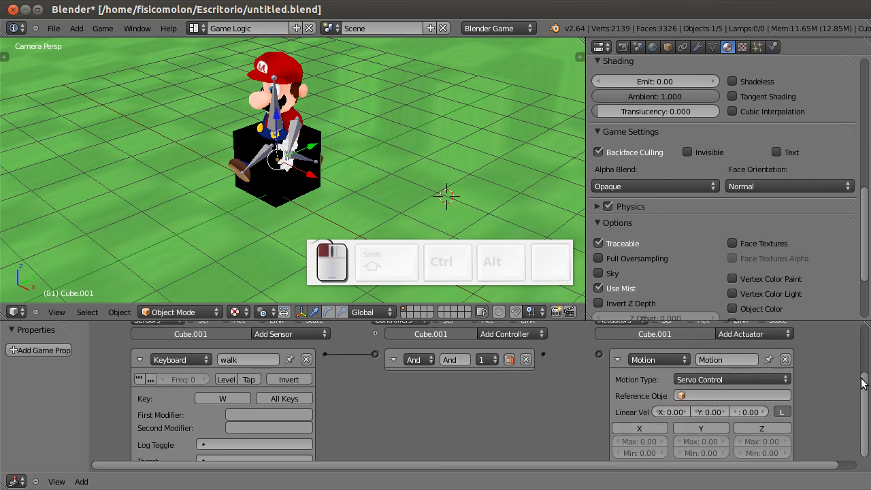
pyautogui.moveTo(599, 341); pyautogui.dragTo(543, 341)
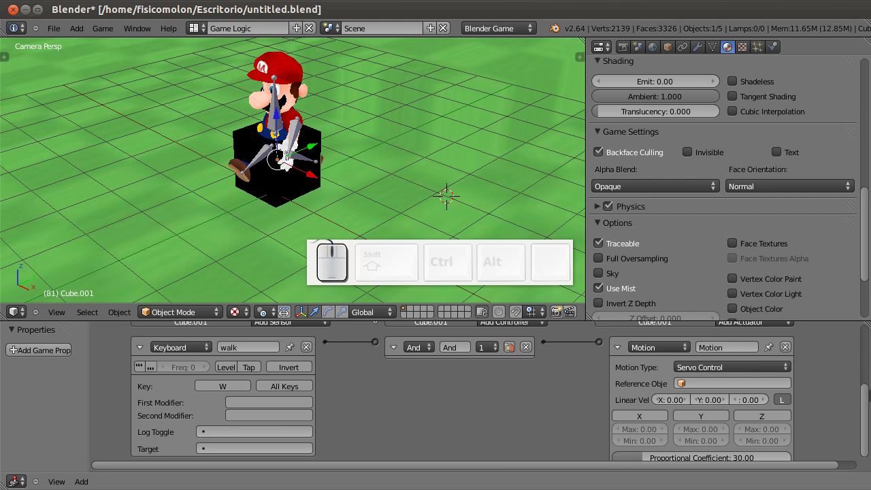
pyautogui.scroll(-3, 865, 395)
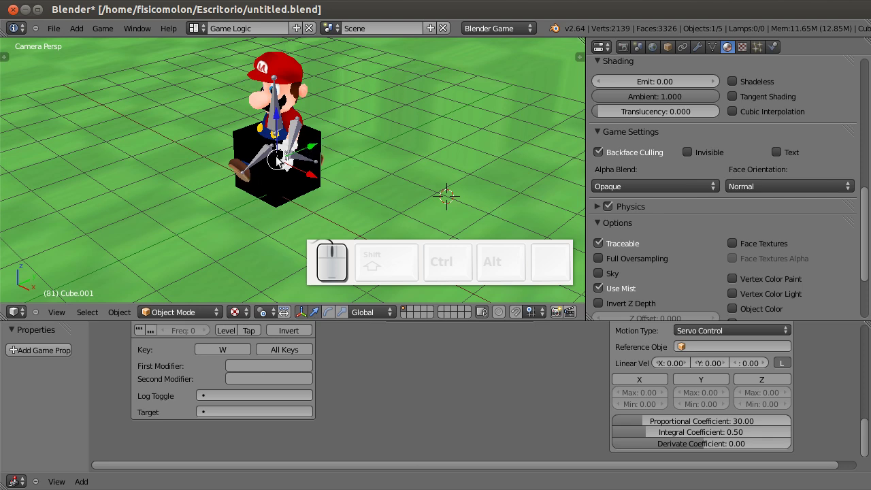
# - Set servo Y linear velocity to -5 and enable the Y force limit with minimum -50
pyautogui.click(708, 364)
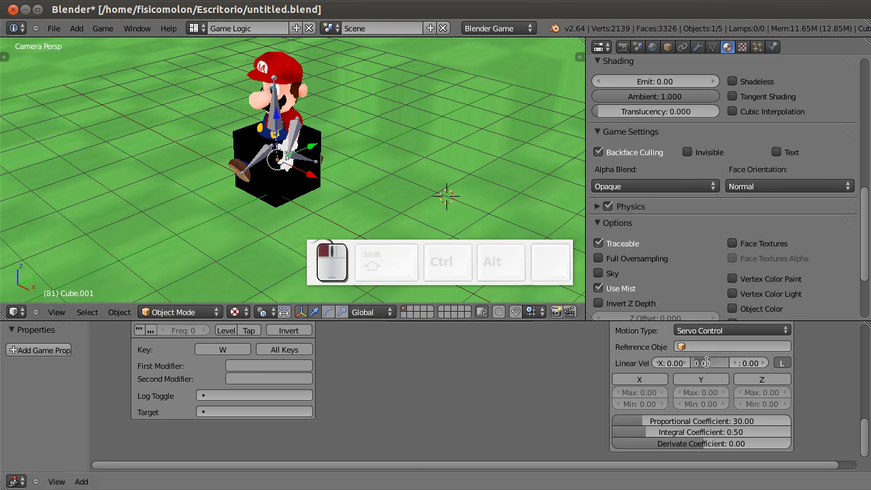
pyautogui.write('-5')
pyautogui.click(495, 405)
pyautogui.click(693, 377)
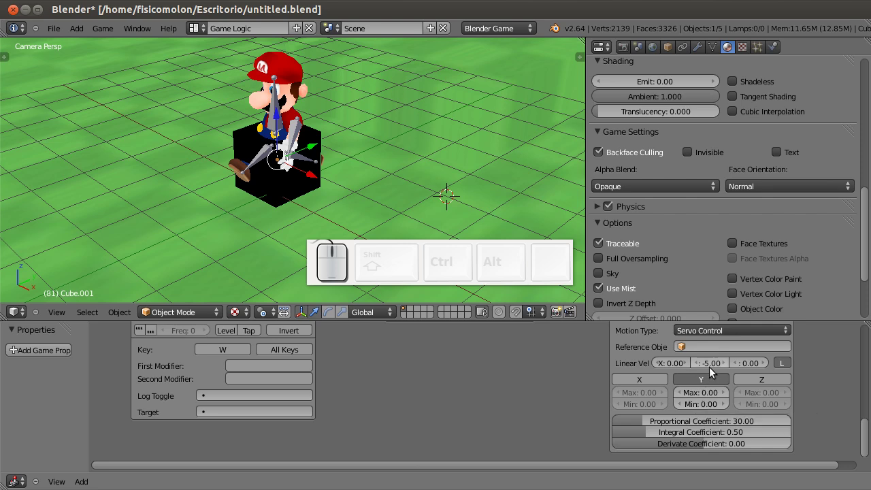
pyautogui.click(709, 404)
pyautogui.write('-50')
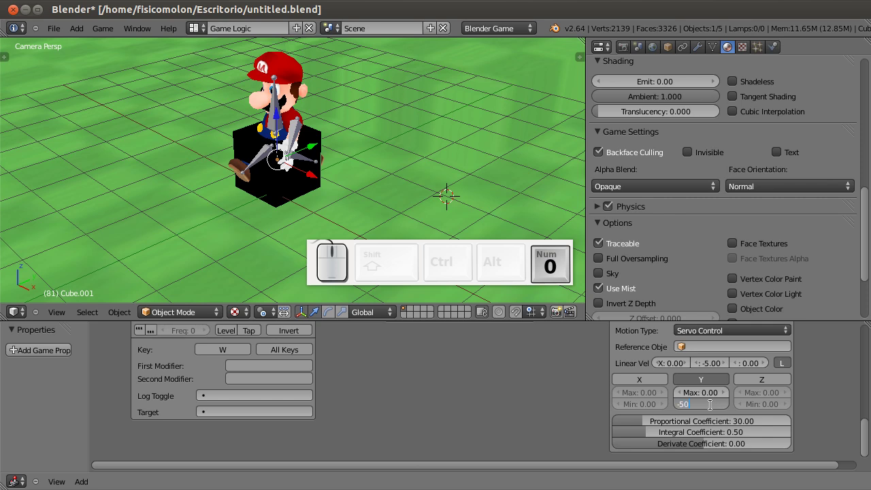
pyautogui.press('Return')
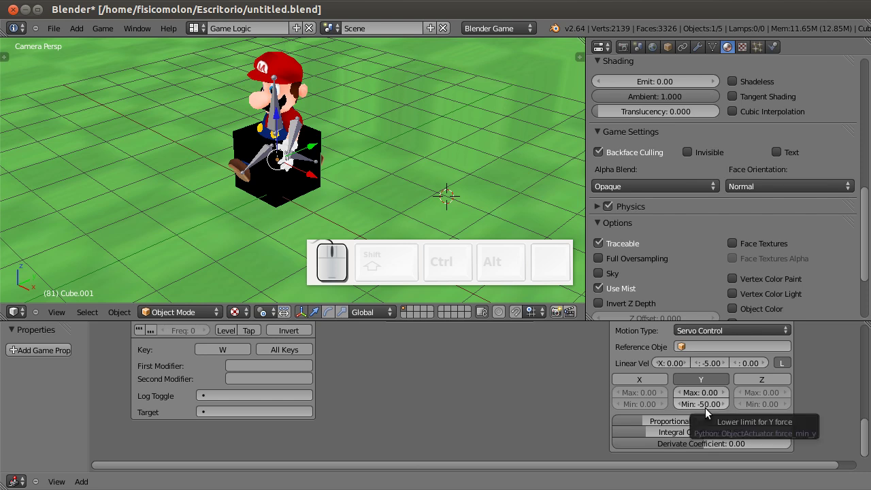
# - Run the game preview and walk Mario forward with W
pyautogui.click(419, 135)
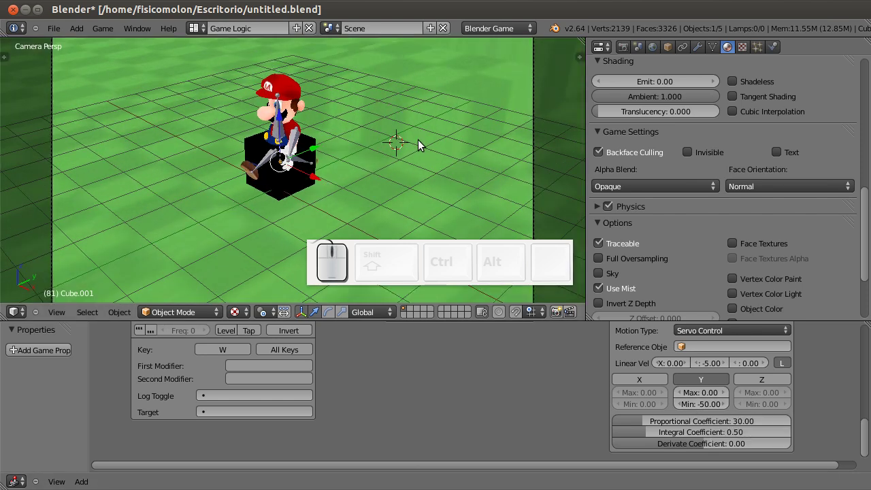
pyautogui.press('p')
pyautogui.press('w')
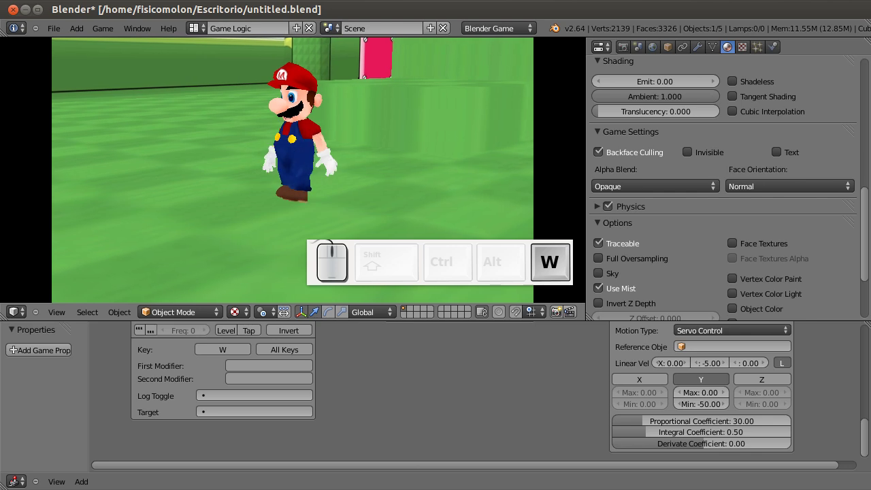
# - Stop the running game and change the Y force minimum to -100
pyautogui.press('e')
pyautogui.press('Escape')
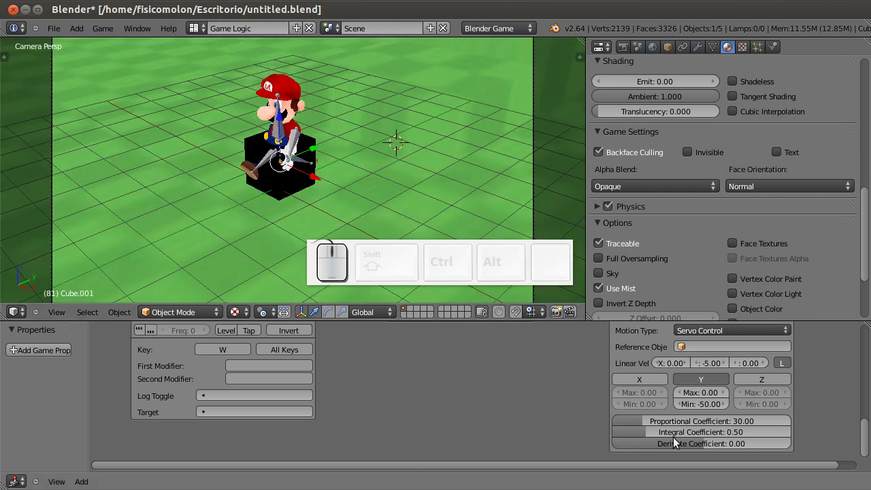
pyautogui.click(699, 404)
pyautogui.press('BackSpace')
pyautogui.write('-100')
pyautogui.press('Return')
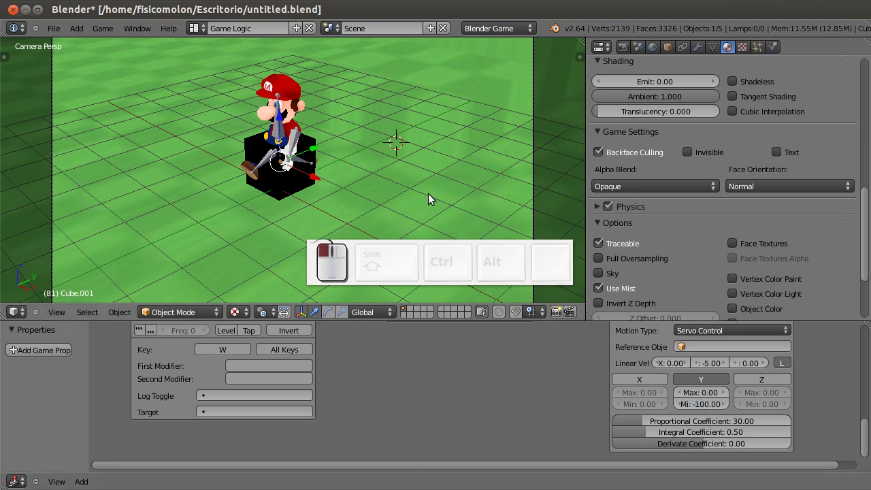
# - Test-run the game with Mario running forward on W, then stop it
pyautogui.press('p')
pyautogui.press('w')
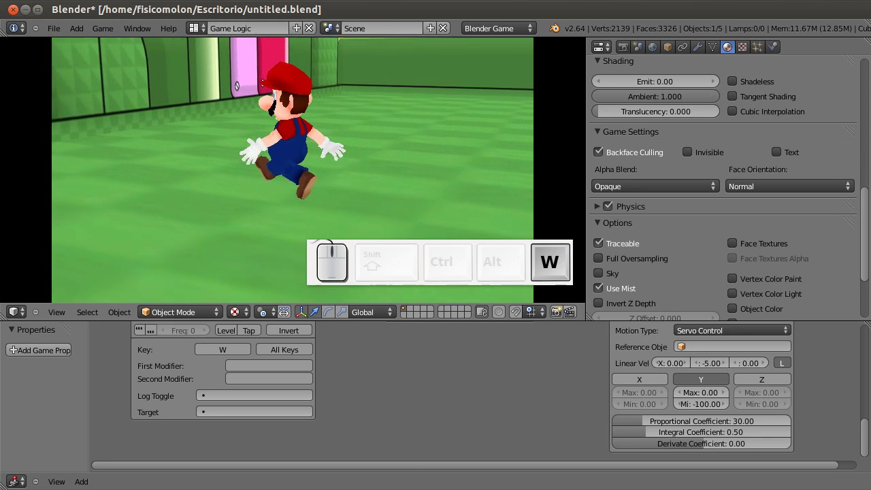
pyautogui.press('Escape')
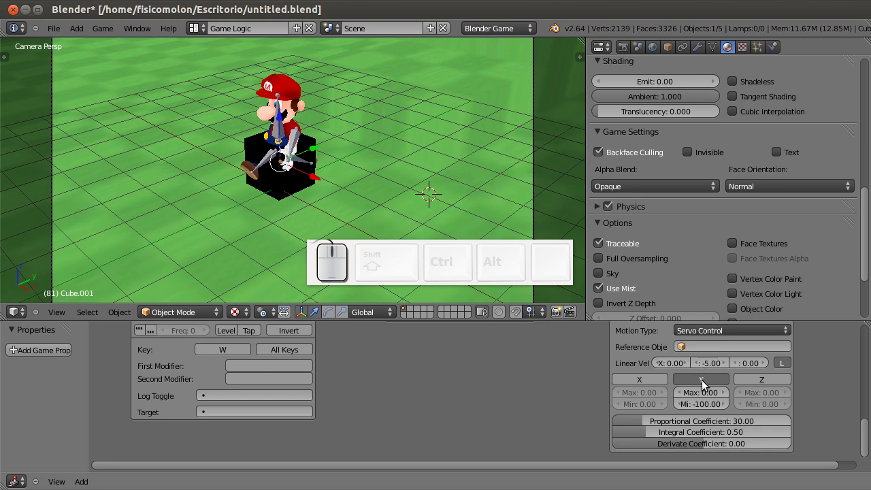
# - Change the Y force minimum to -1000 and test Mario walking and turning with W and D
pyautogui.click(699, 404)
pyautogui.click(696, 404)
pyautogui.press('Left')
pyautogui.write('0')
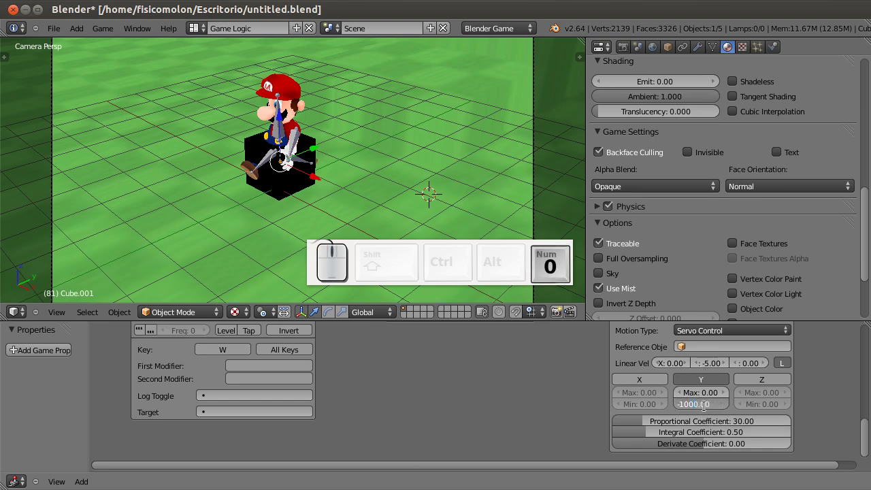
pyautogui.write('p')
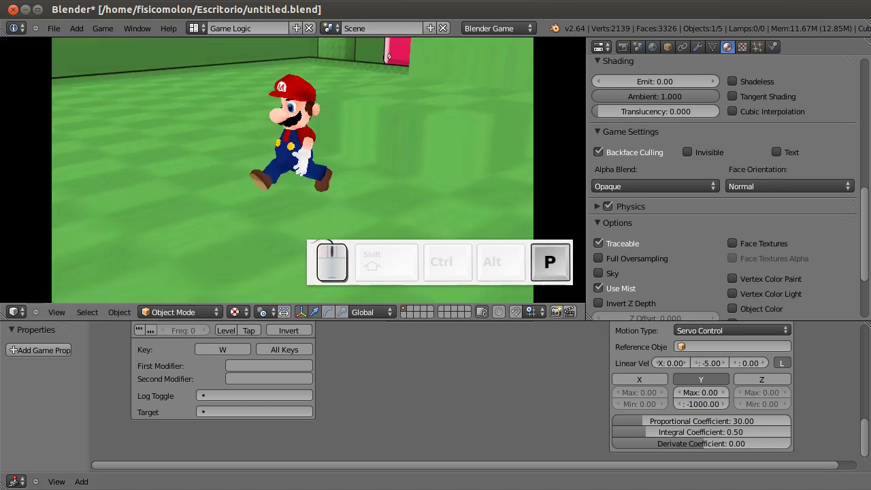
pyautogui.write('w')
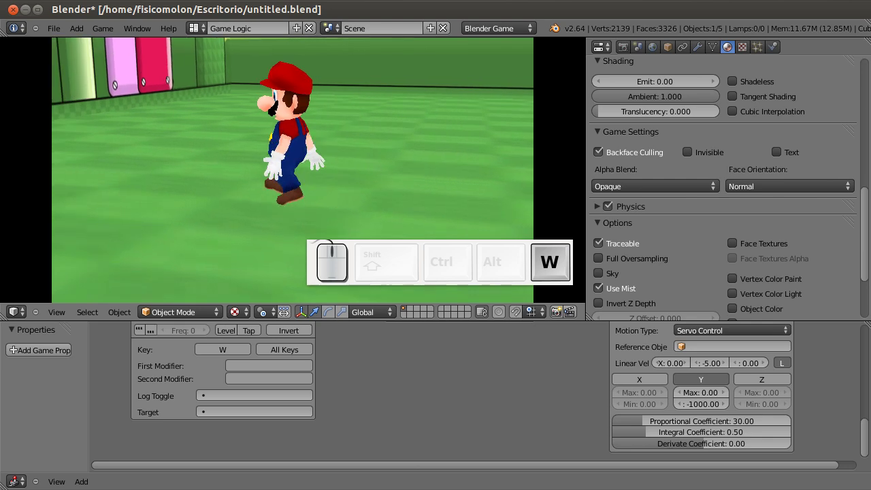
pyautogui.write('d')
pyautogui.press('Escape')
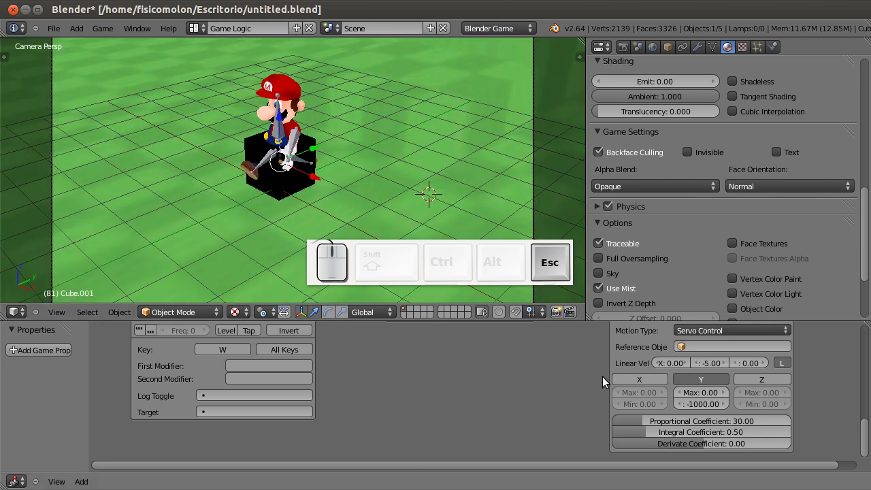
pyautogui.click(646, 379)
pyautogui.click(736, 380)
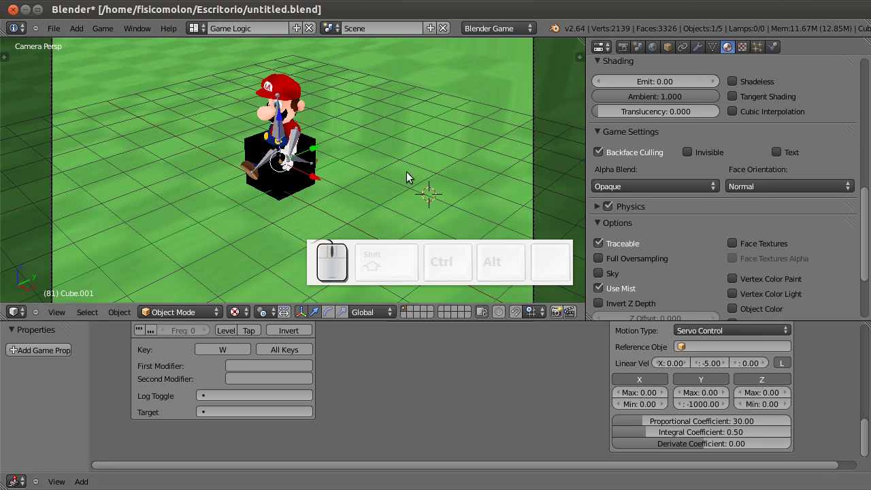
pyautogui.press('p')
pyautogui.press('w')
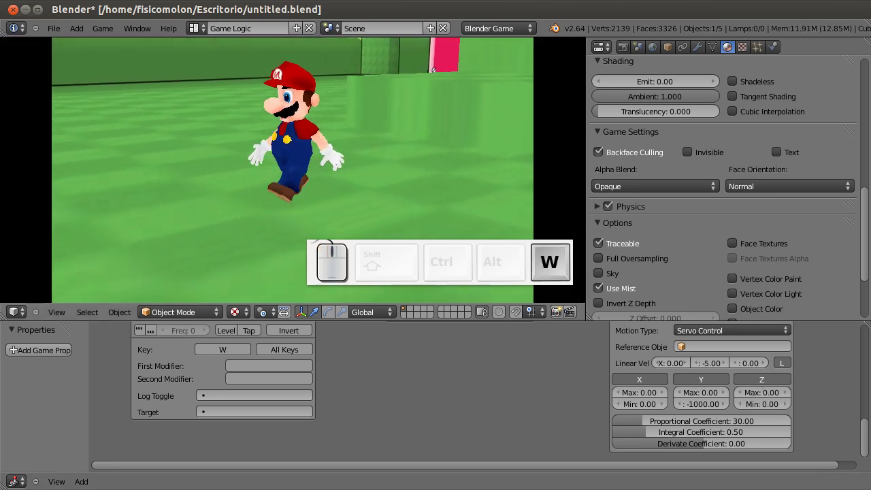
pyautogui.press('d')
pyautogui.press('Escape')
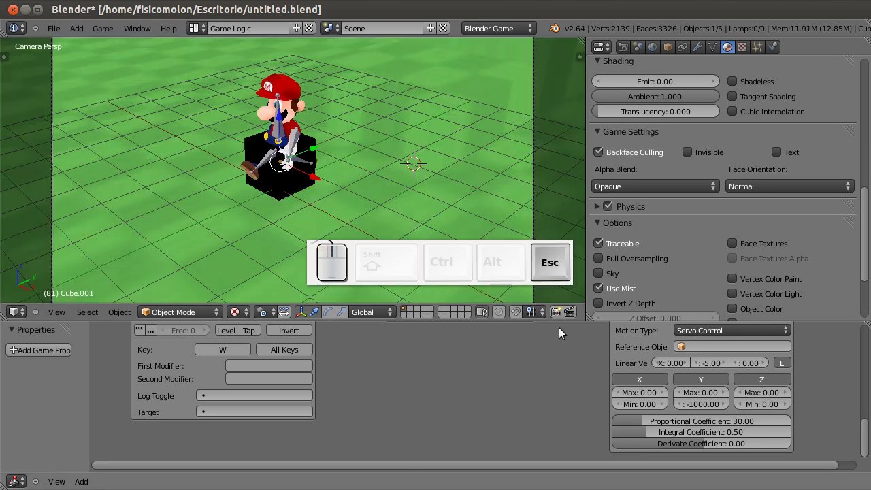
pyautogui.click(774, 375)
pyautogui.click(632, 379)
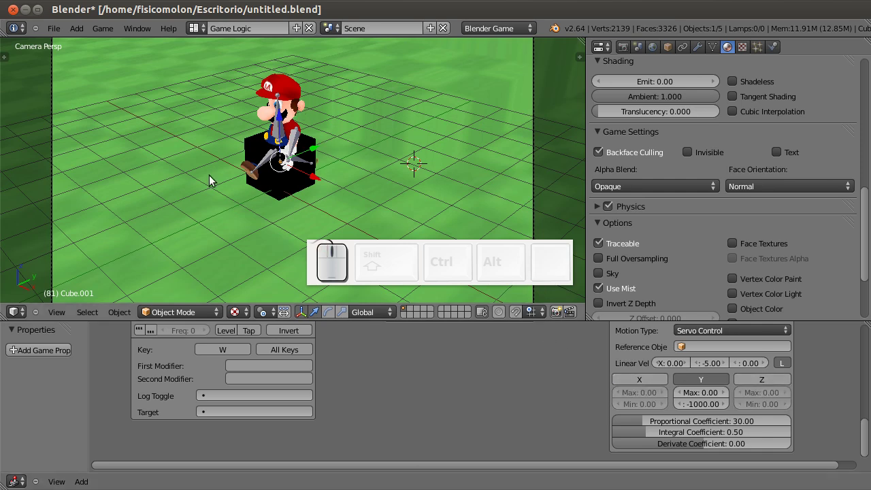
# - Raise Mario's cube slightly along Z and return to the camera view
pyautogui.scroll(-4, 310, 144)
pyautogui.moveTo(289, 144); pyautogui.dragTo(284, 82)
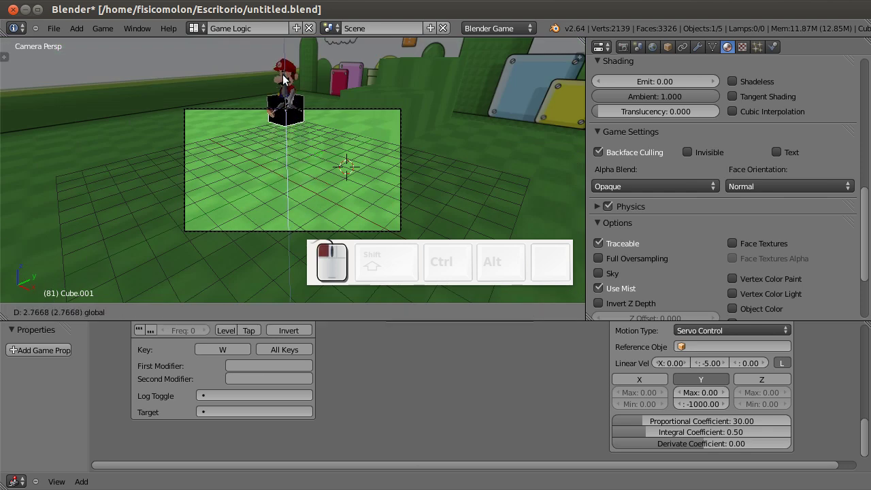
pyautogui.press('KP_0')
pyautogui.moveTo(288, 119); pyautogui.dragTo(289, 147, button='middle')
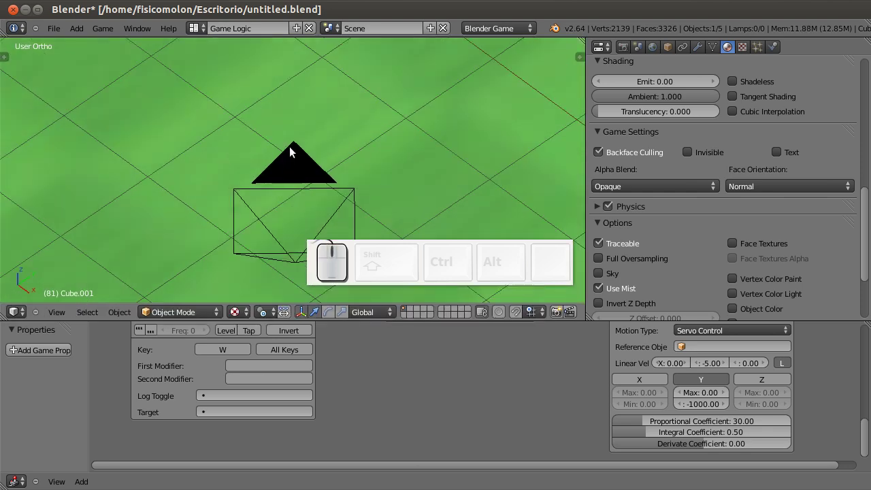
pyautogui.press('KP_0')
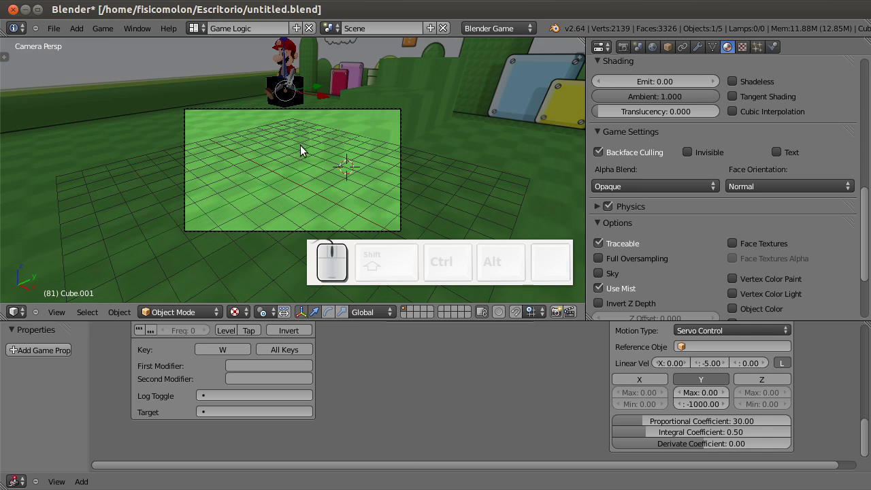
# - Test-run the game, then enable the X and Z force limits and test again
pyautogui.press('p')
pyautogui.press('Escape')
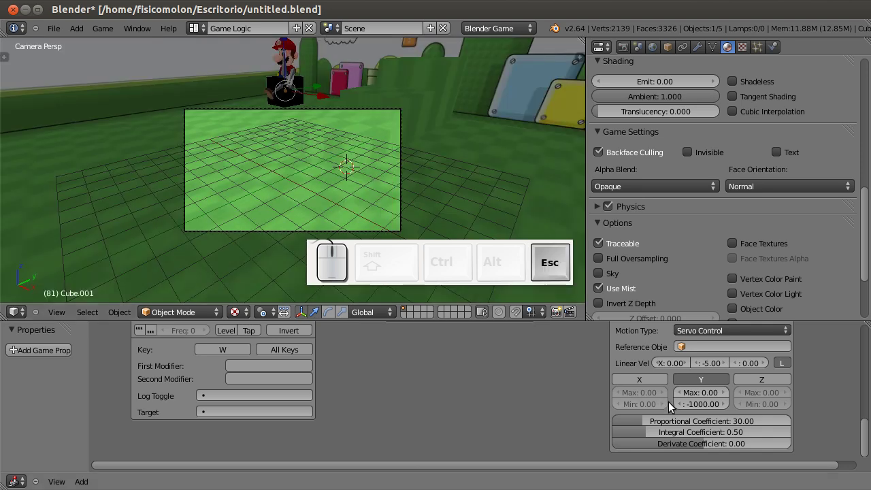
pyautogui.click(755, 379)
pyautogui.click(634, 378)
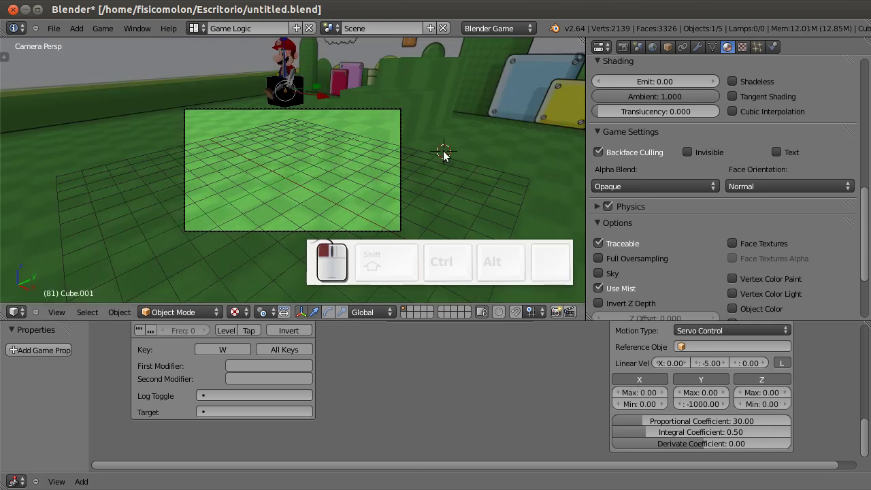
pyautogui.press('p')
pyautogui.press('Escape')
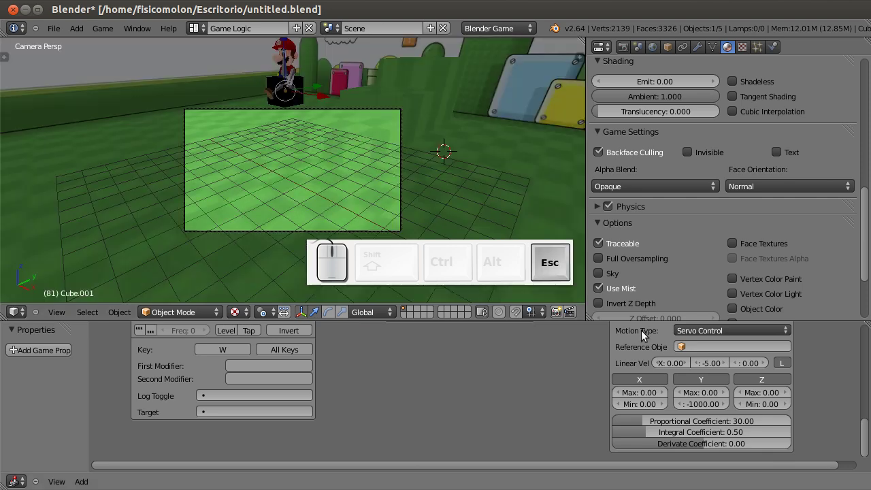
# - Disable the X and Z force limits and test Mario walking forward with W
pyautogui.click(750, 382)
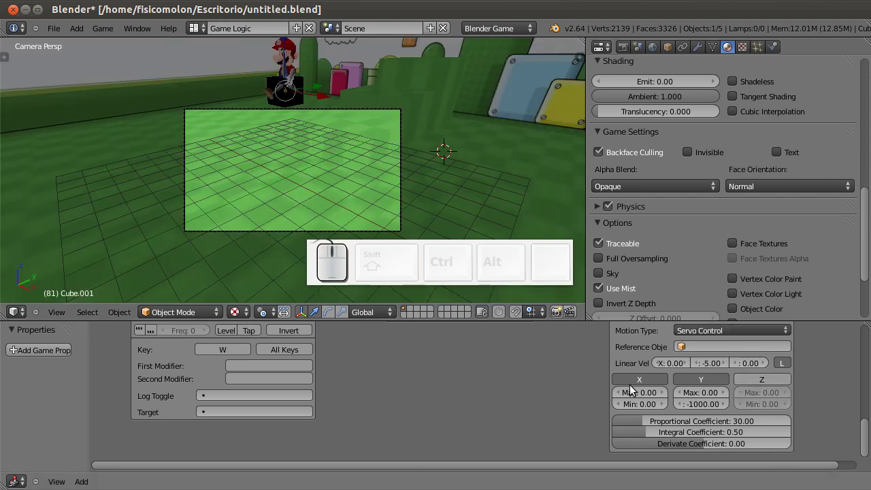
pyautogui.click(630, 381)
pyautogui.press('p')
pyautogui.press('w')
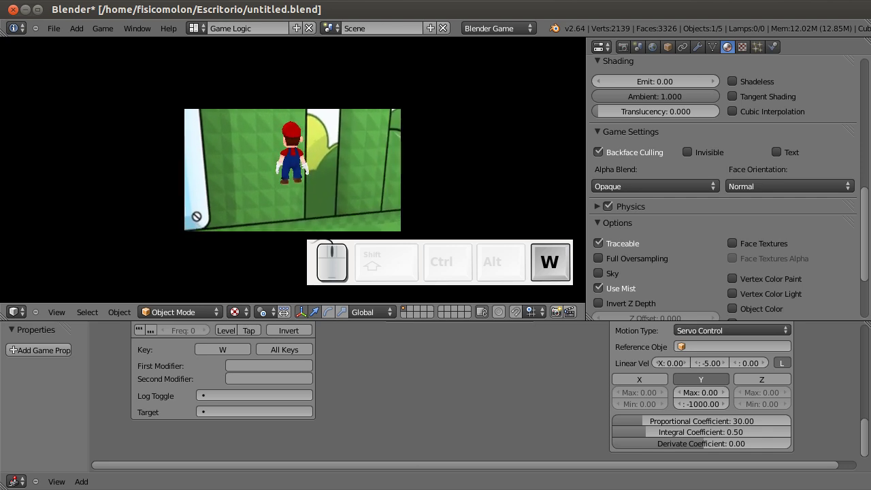
pyautogui.press('Escape')
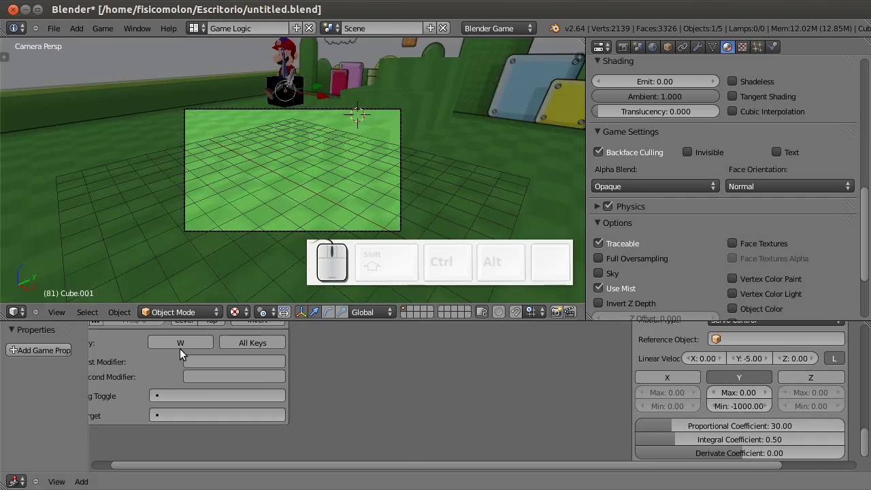
# - Fit the logic bricks into view and test-run Mario walking forward again
pyautogui.press('Home')
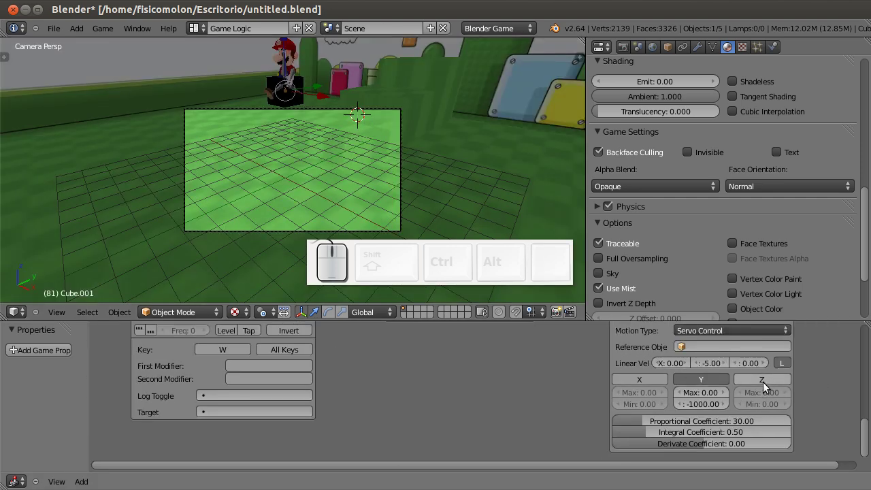
pyautogui.press('p')
pyautogui.press('w')
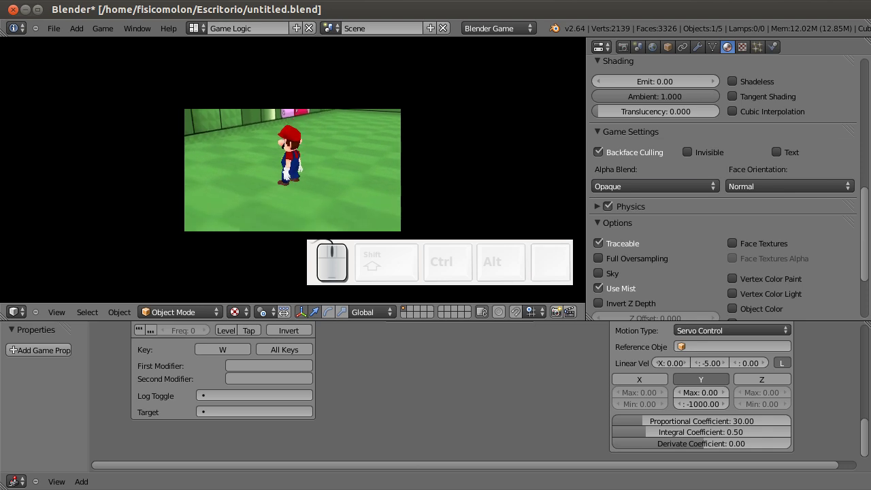
pyautogui.press('Escape')
# - Re-enable the X and Z force limits and run the game with Mario walking forward
pyautogui.click(639, 379)
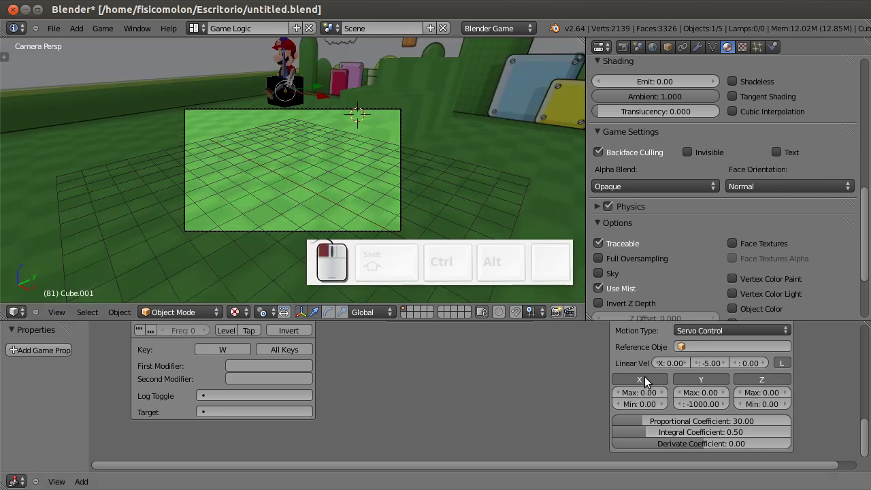
pyautogui.click(483, 171)
pyautogui.press('p')
pyautogui.press('w')
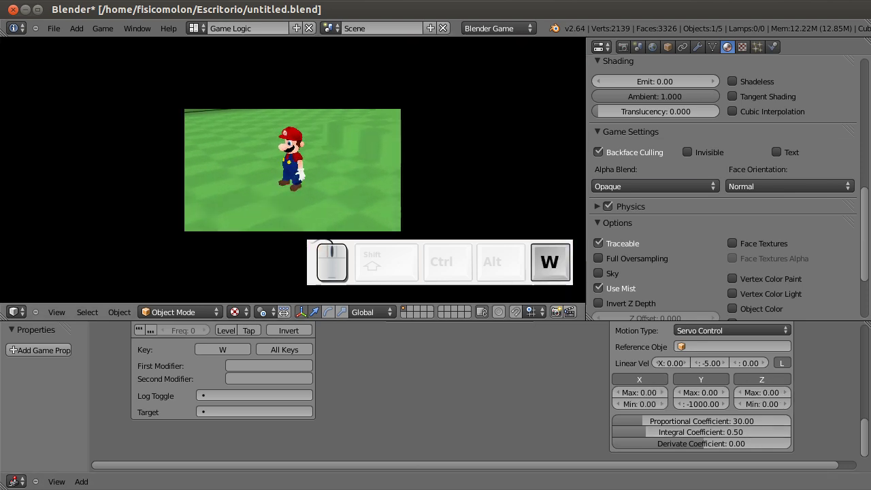